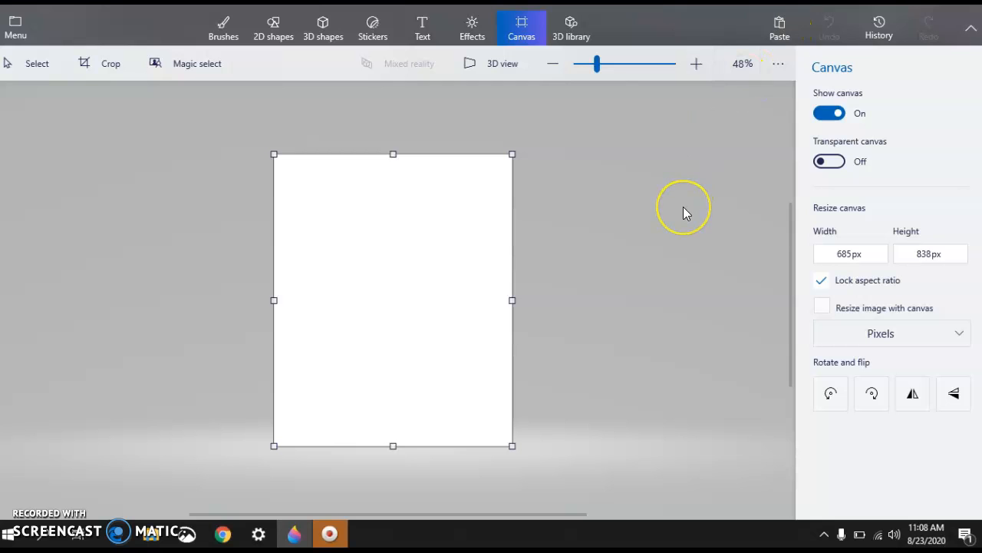
Paste the copied megaphone picture and run Magic select on it, with the cutout area's lower edge raised to just below the handle
click(779, 30)
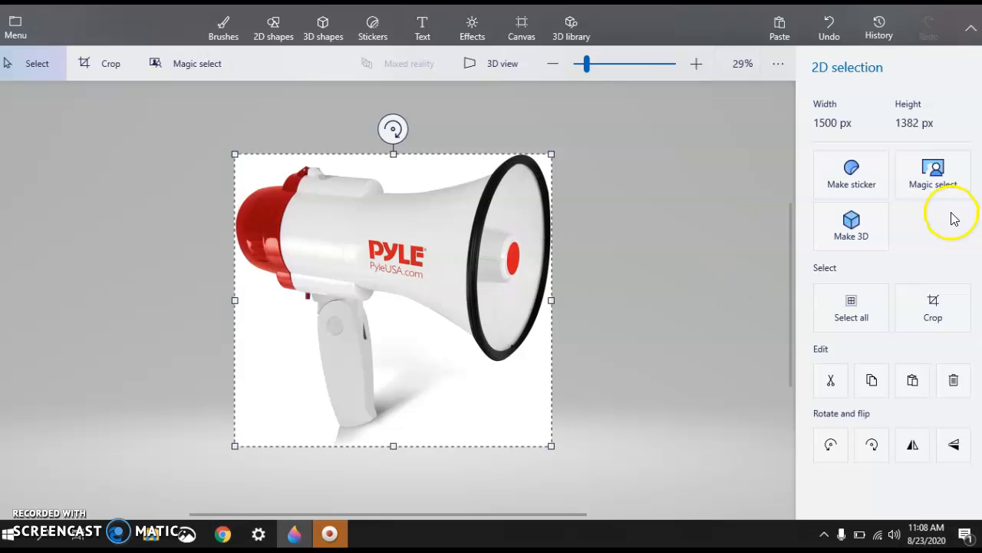
click(931, 188)
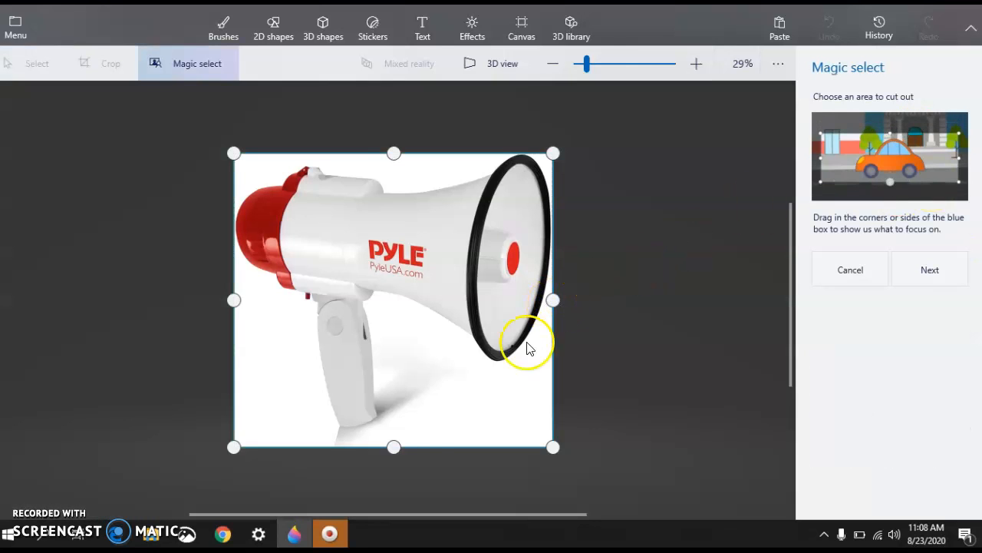
drag(394, 446, 393, 431)
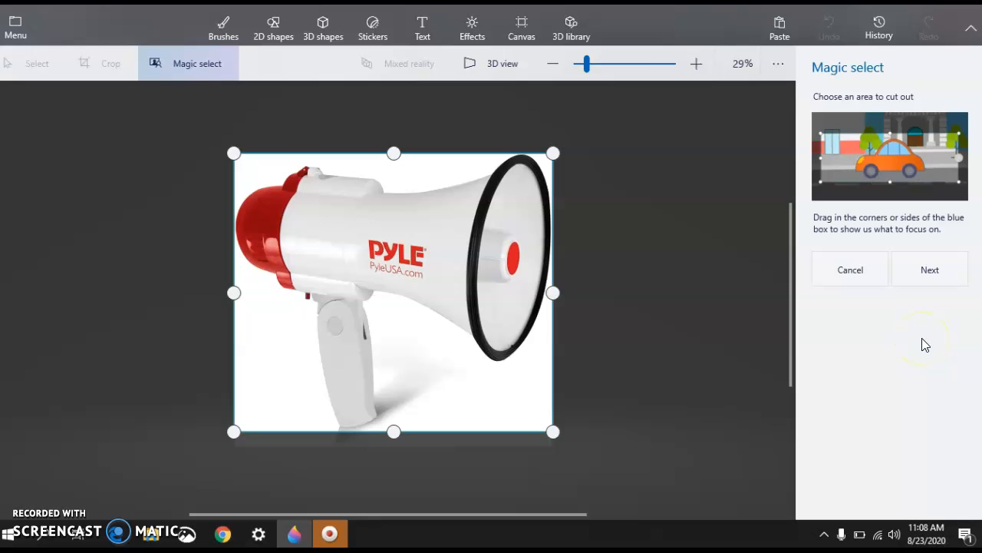
click(931, 275)
click(887, 306)
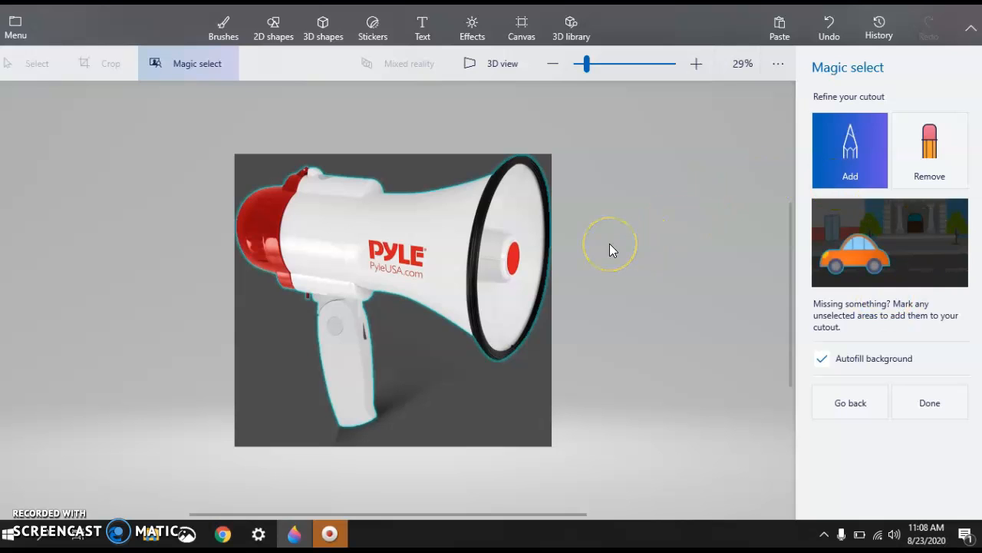
click(625, 205)
click(379, 433)
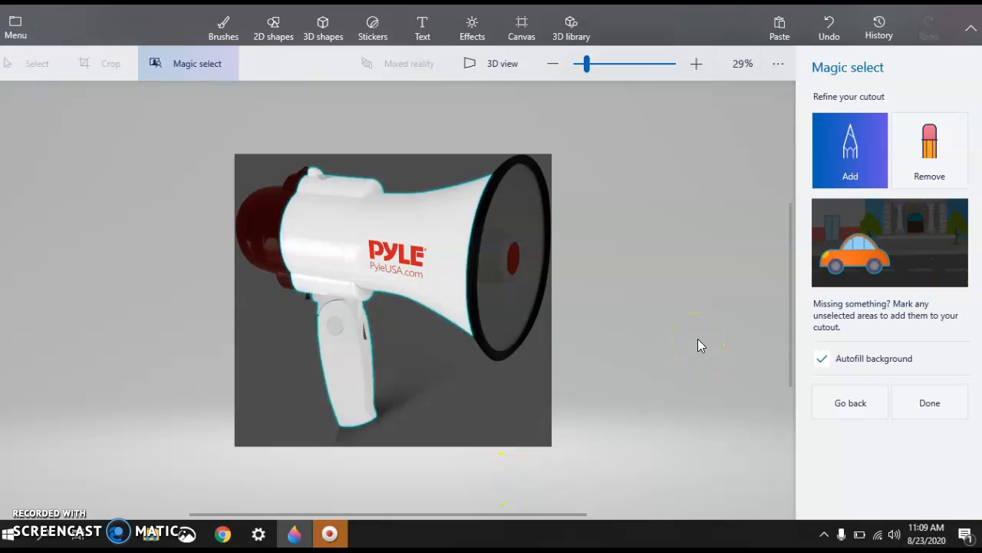
click(928, 171)
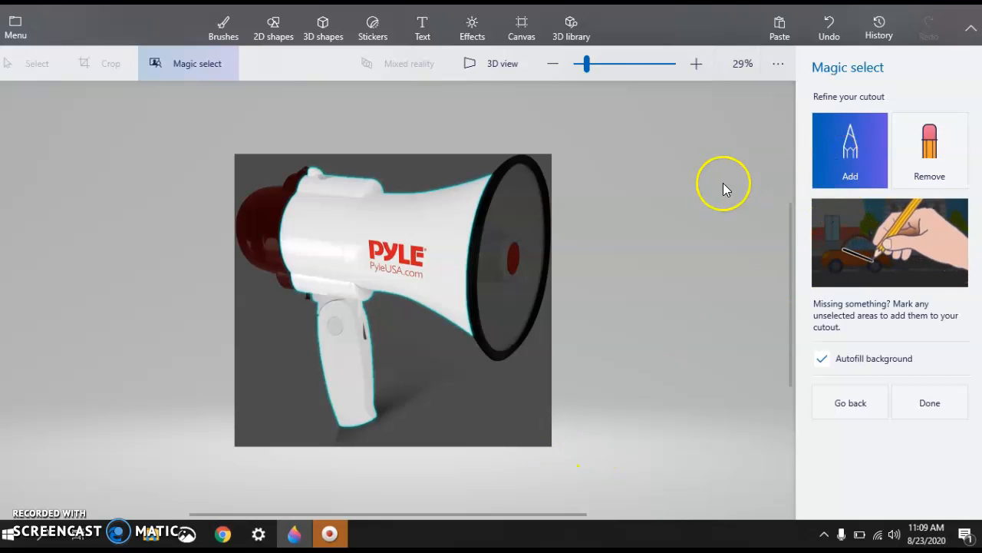
click(830, 29)
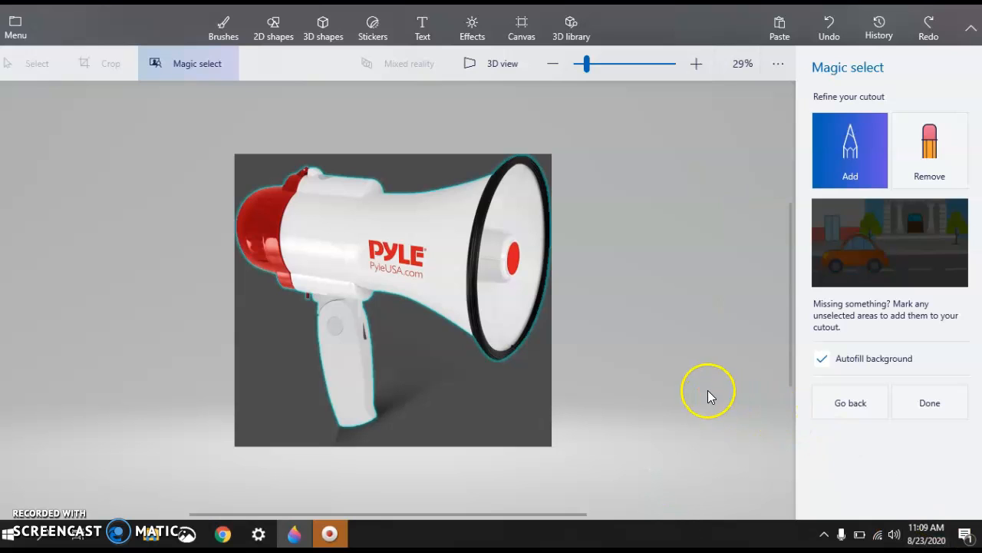
Complete the megaphone cutout, then shrink it and park it off the canvas, beside its left edge
click(937, 411)
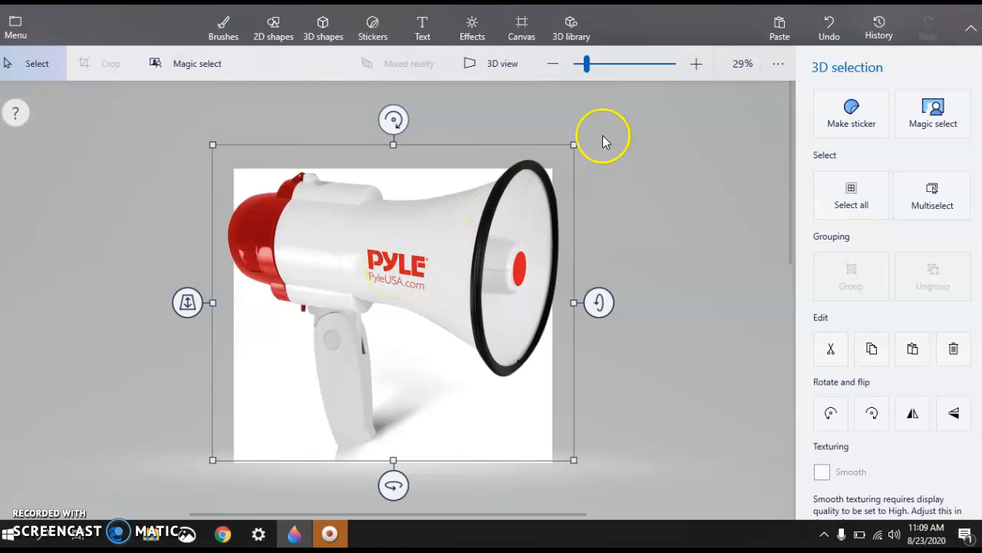
drag(573, 141, 423, 281)
drag(361, 345, 117, 273)
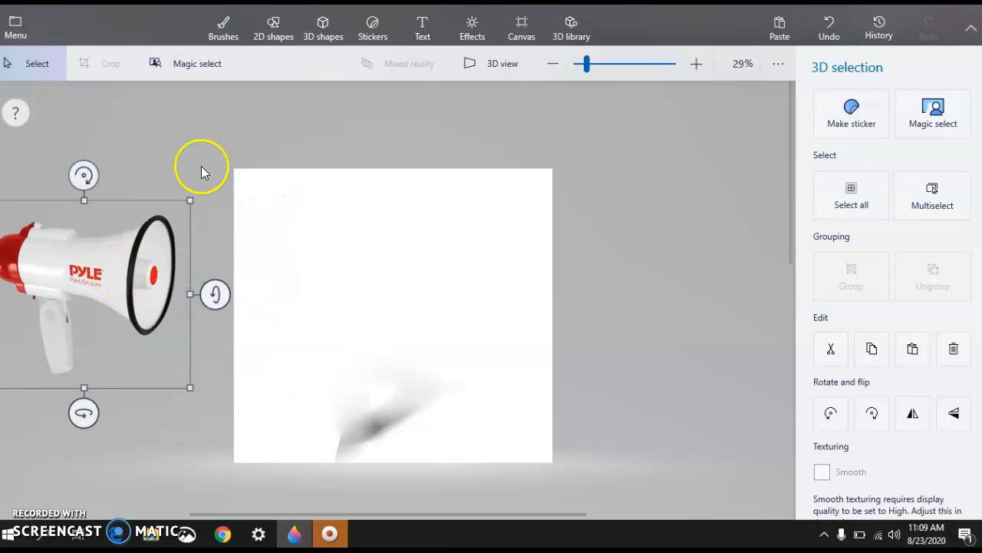
Select the leftover white background with the megaphone's shadow and delete it
click(232, 159)
drag(236, 174, 555, 469)
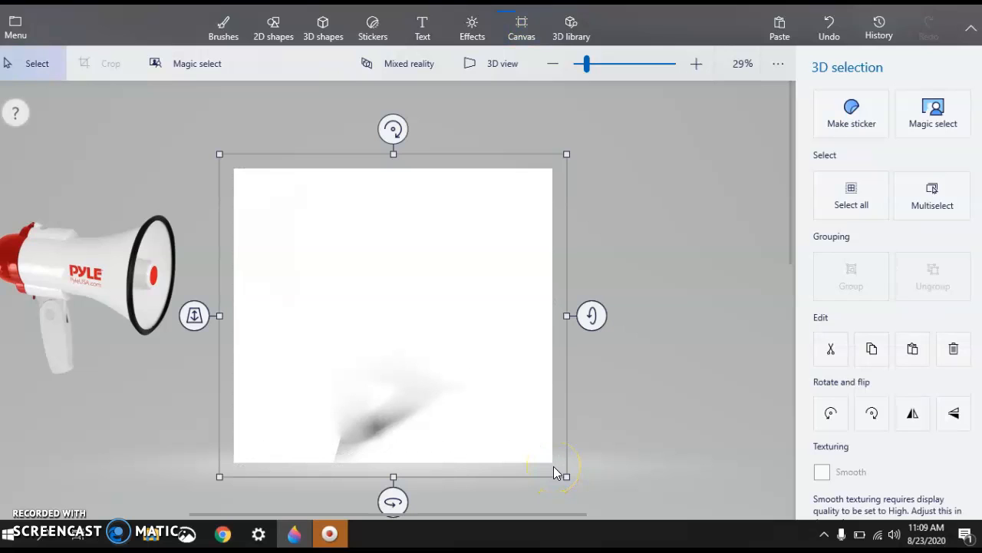
key(Delete)
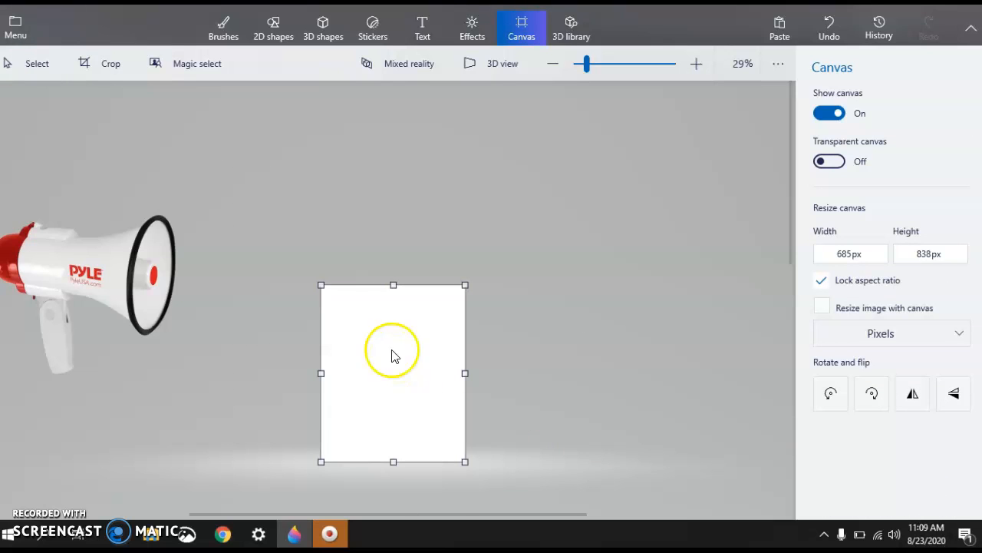
Enlarge the canvas to about 993 × 1214 px and move the megaphone cutout onto it
drag(320, 283, 254, 203)
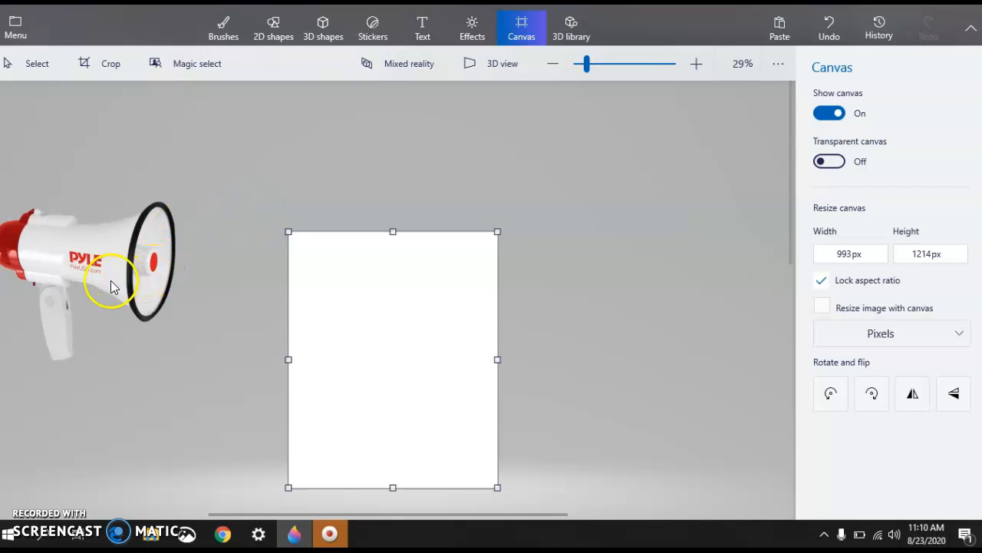
drag(87, 243, 330, 339)
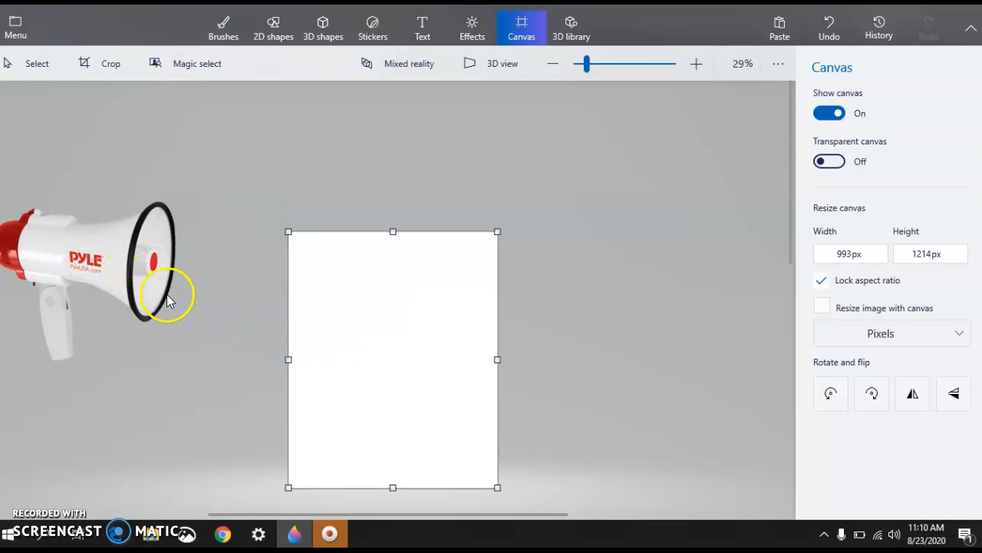
click(122, 266)
drag(62, 252, 372, 340)
click(372, 340)
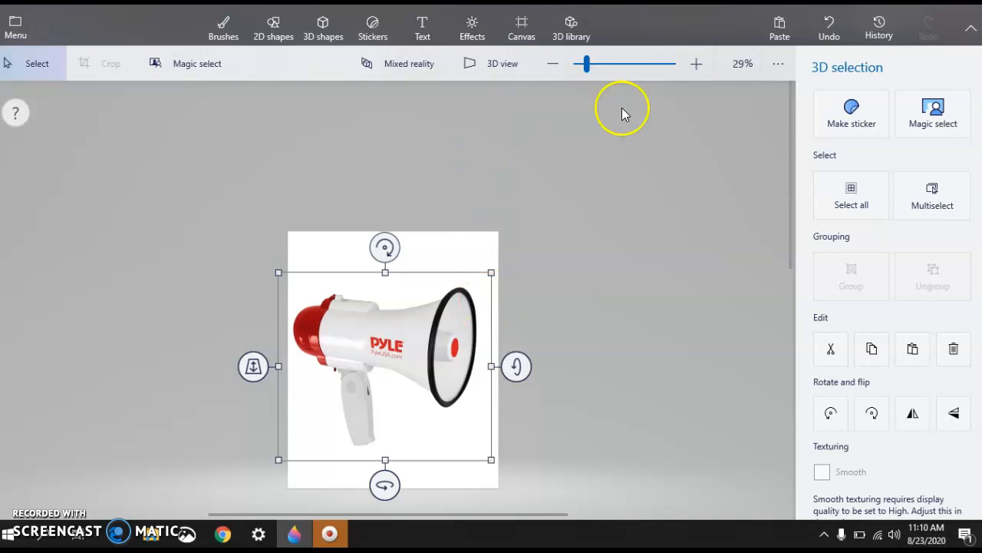
Make the canvas transparent and prepare an image copy of it as a PNG with transparency
click(652, 152)
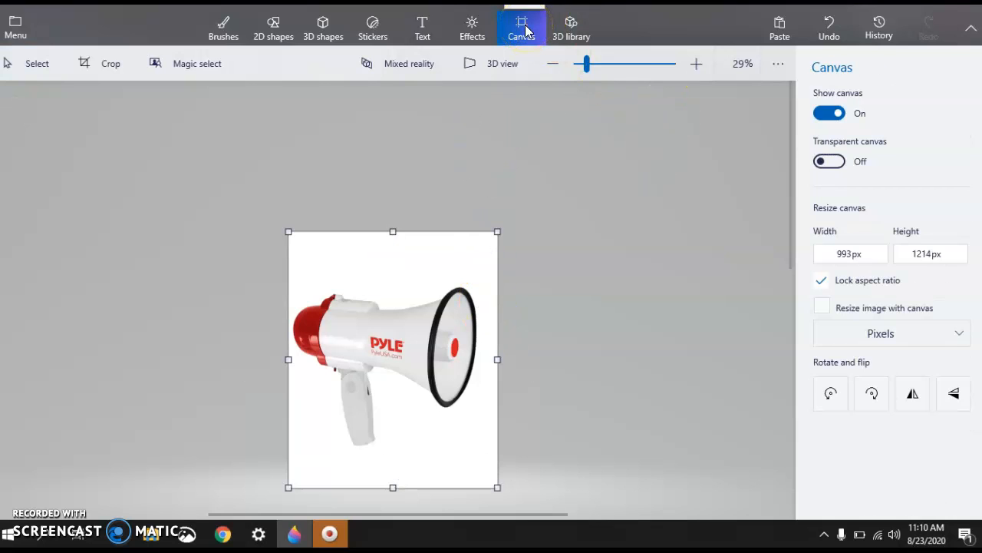
click(840, 162)
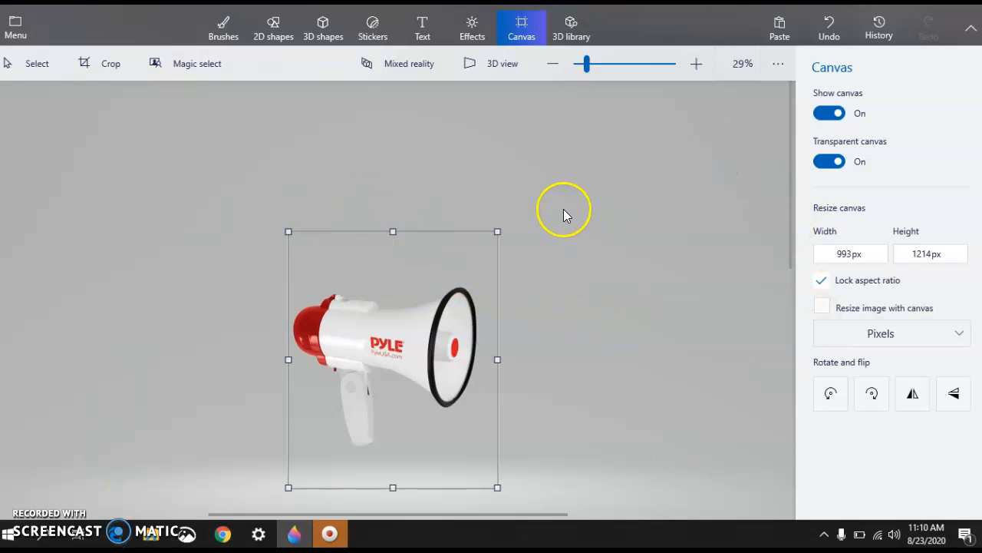
click(21, 25)
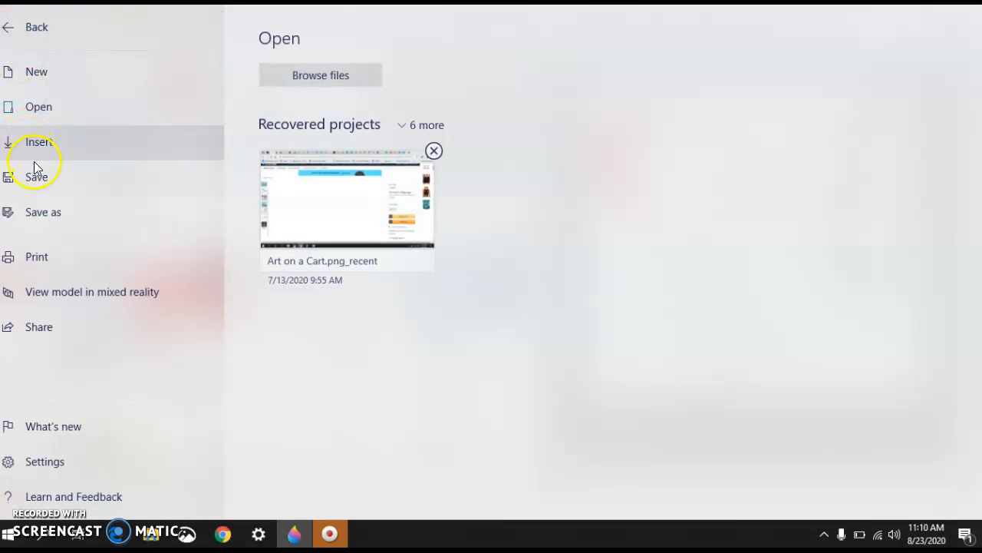
click(52, 213)
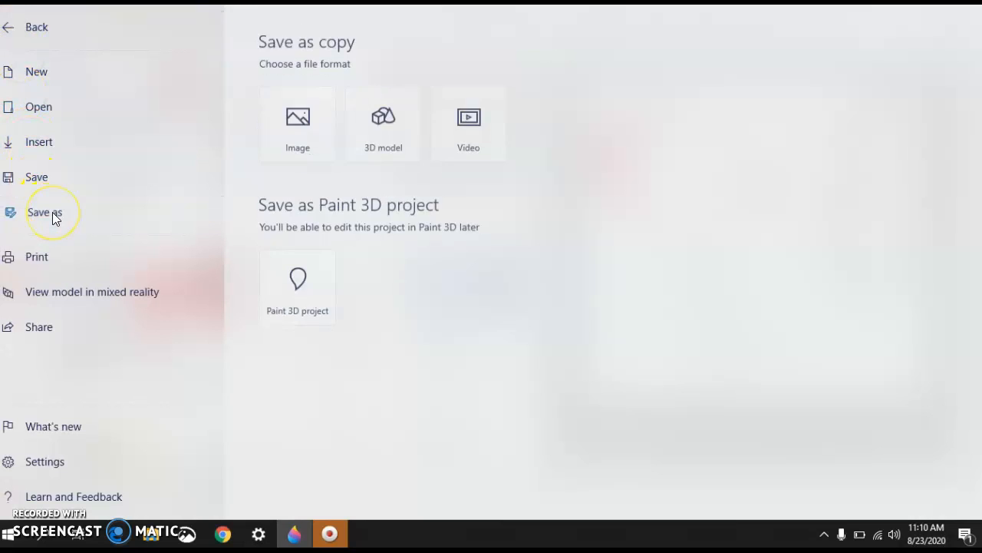
click(304, 123)
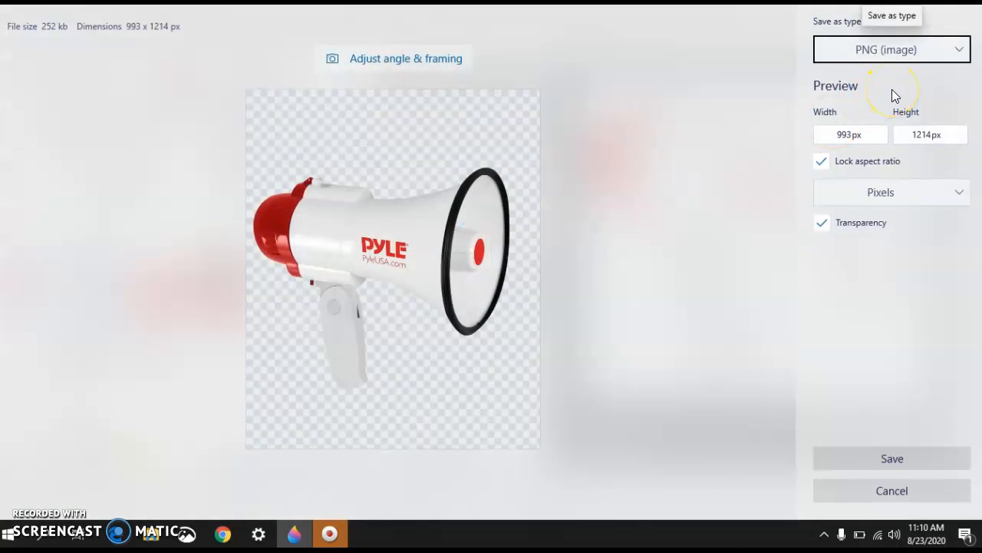
click(836, 254)
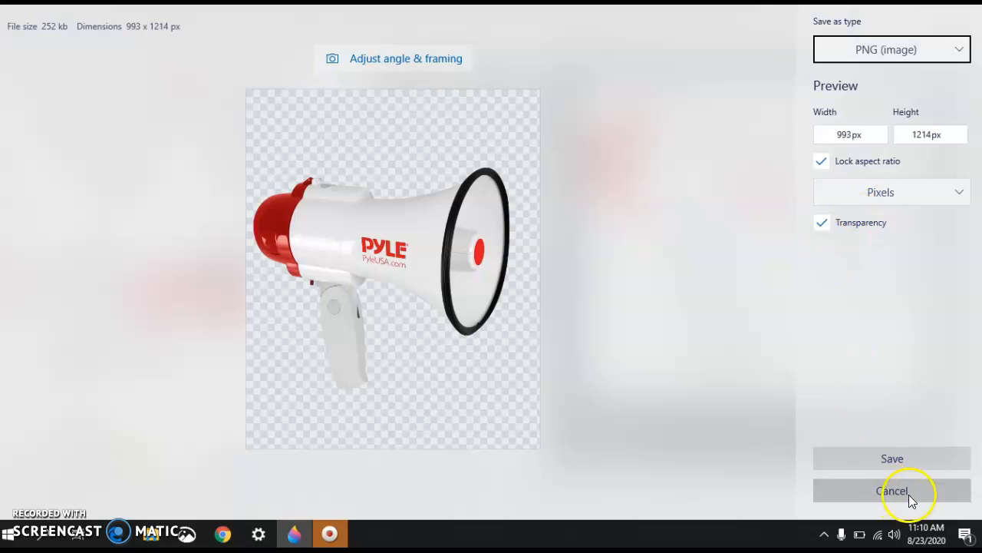
Save the transparent PNG to the Desktop under the file name Megaphone
click(911, 458)
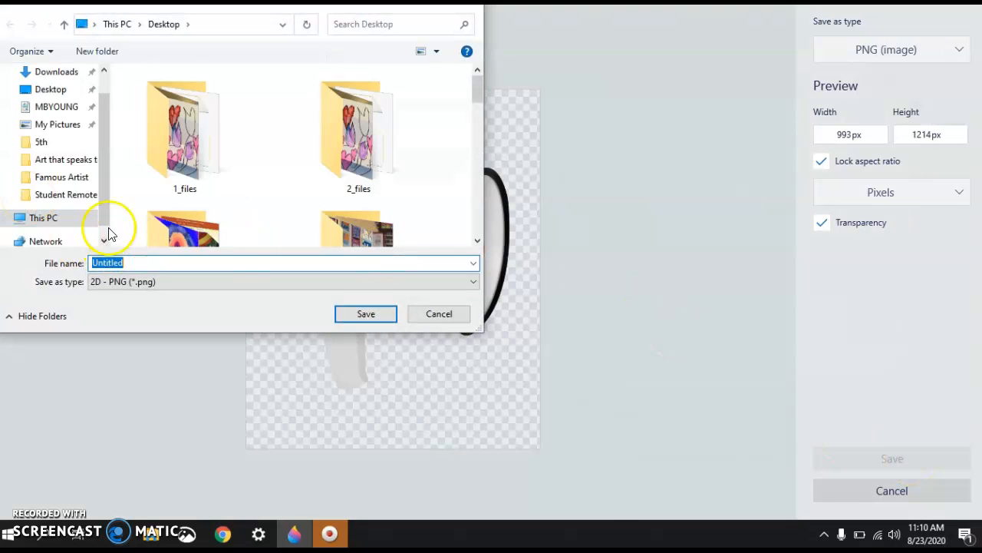
drag(99, 203, 97, 169)
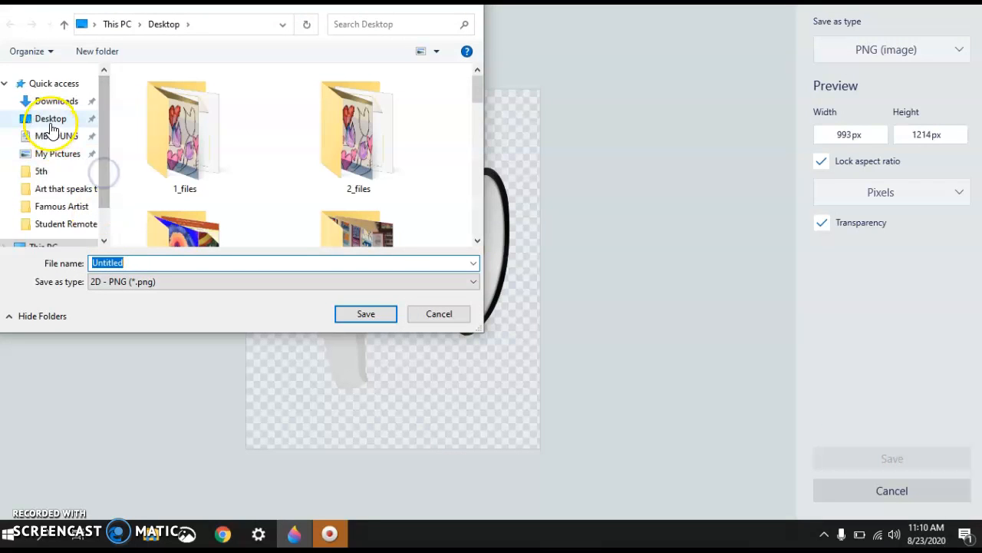
click(50, 122)
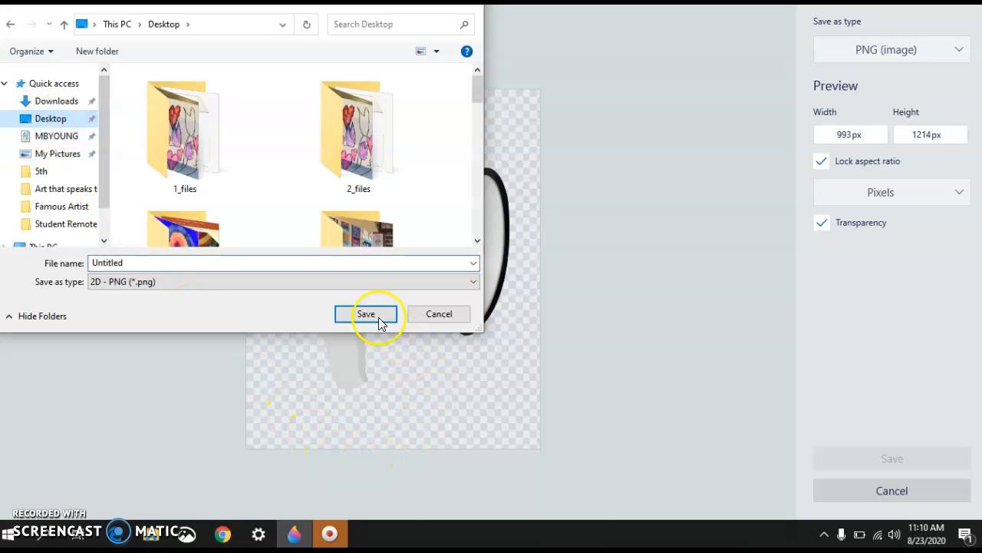
double_click(160, 263)
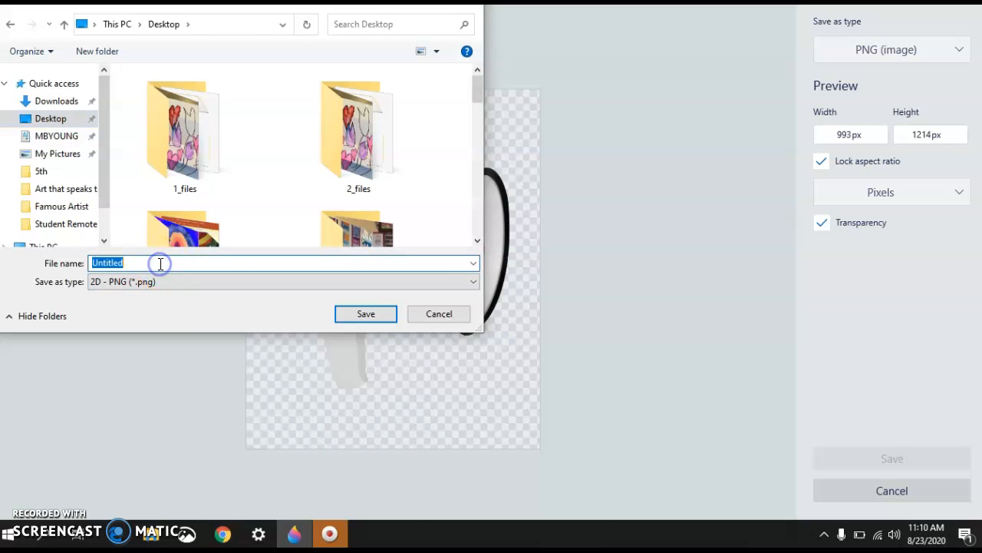
text(Megaphone)
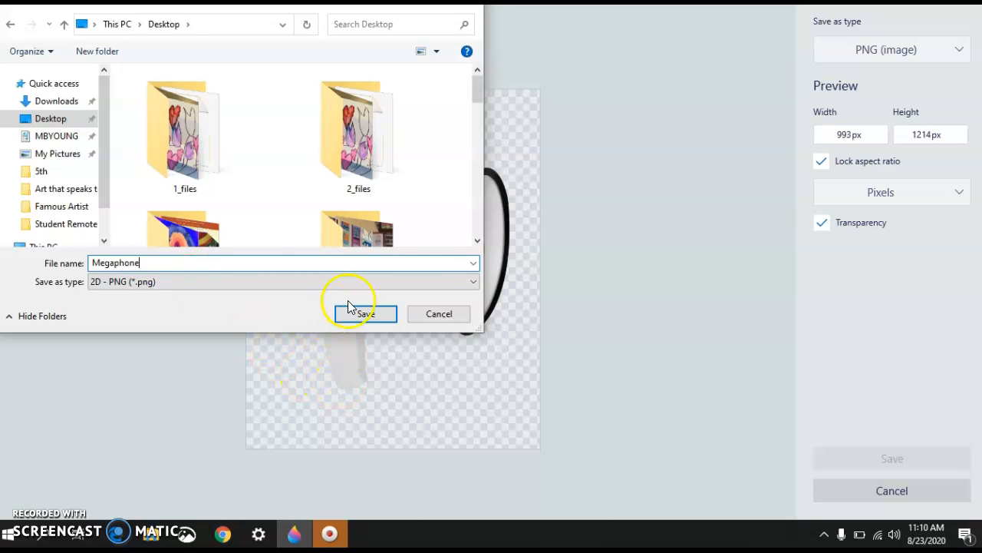
click(349, 305)
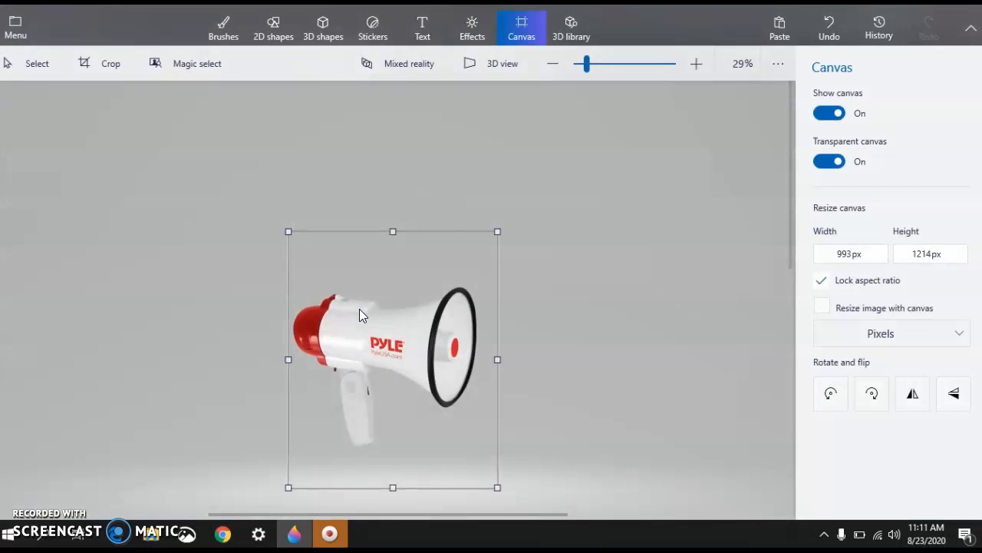
Switch to Chrome and bring up the Virtual PE Classroom presentation in Google Slides
click(904, 7)
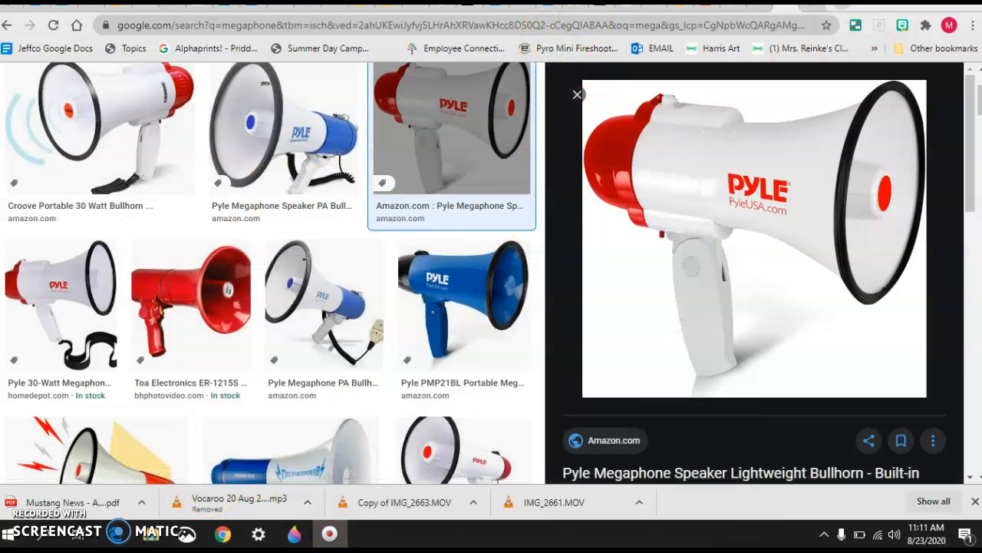
click(681, 6)
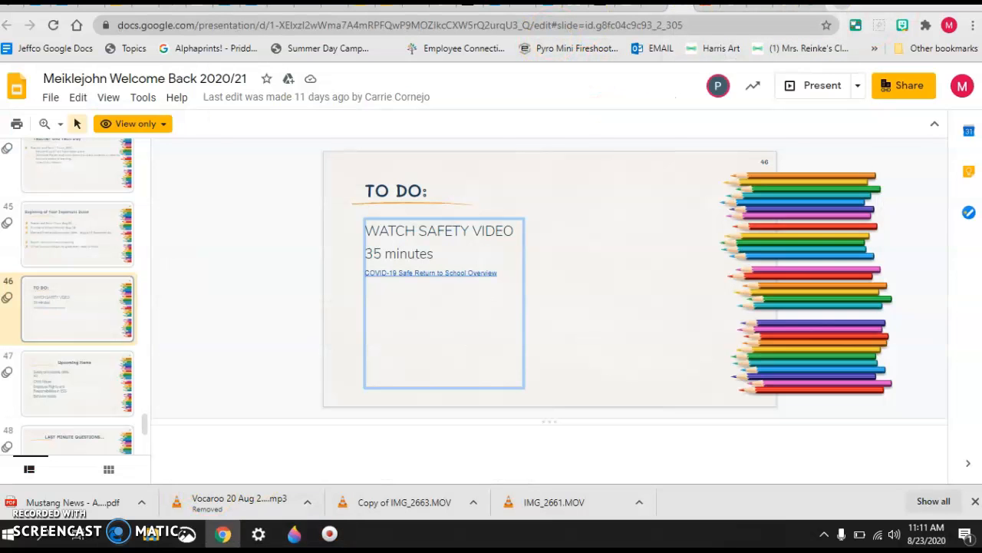
click(361, 7)
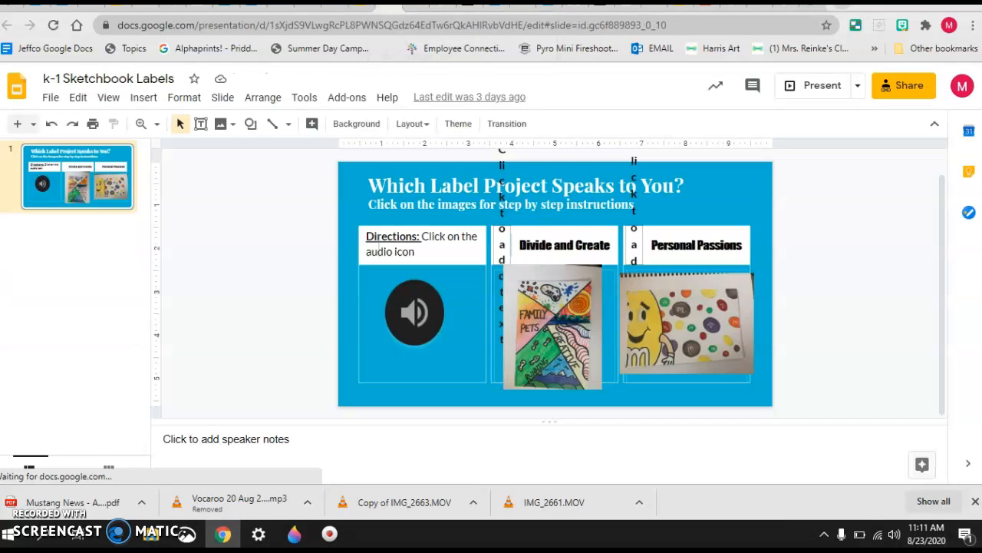
click(384, 7)
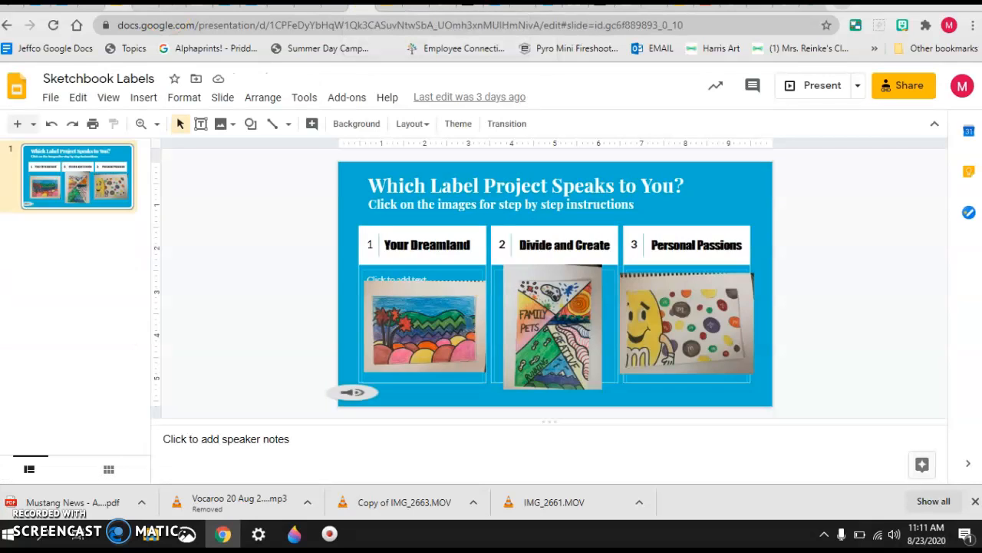
click(119, 7)
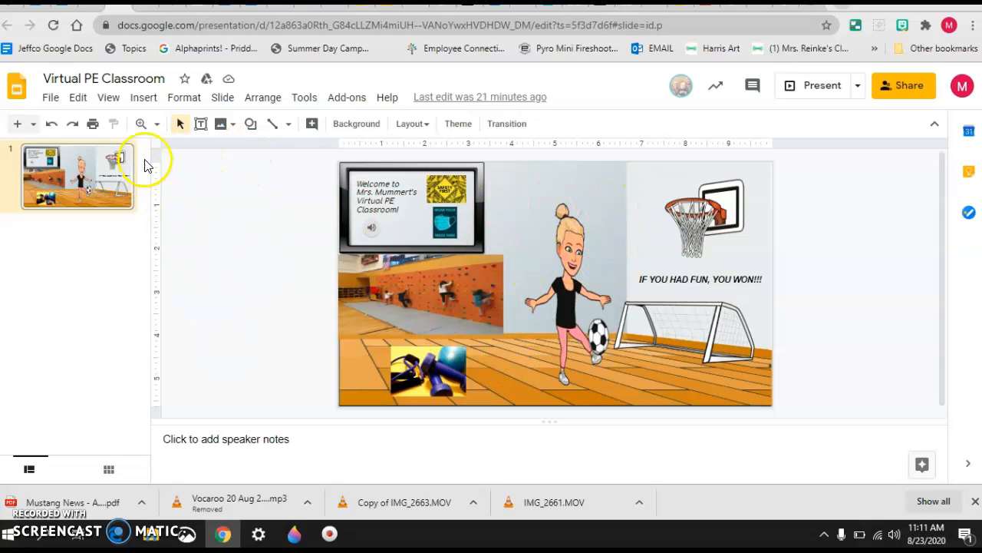
Insert the Megaphone image from the computer's Desktop into the classroom slide
click(140, 98)
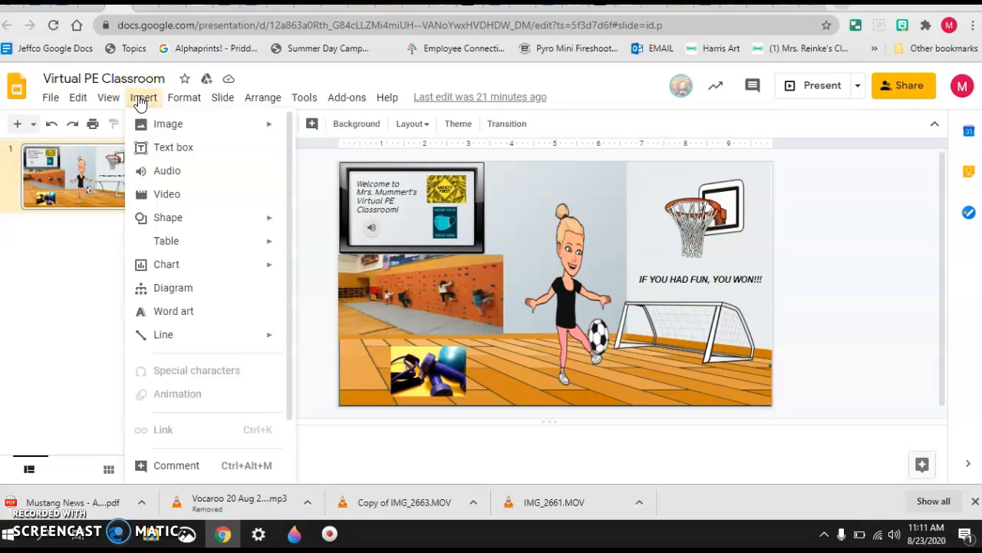
mouse_move(200, 133)
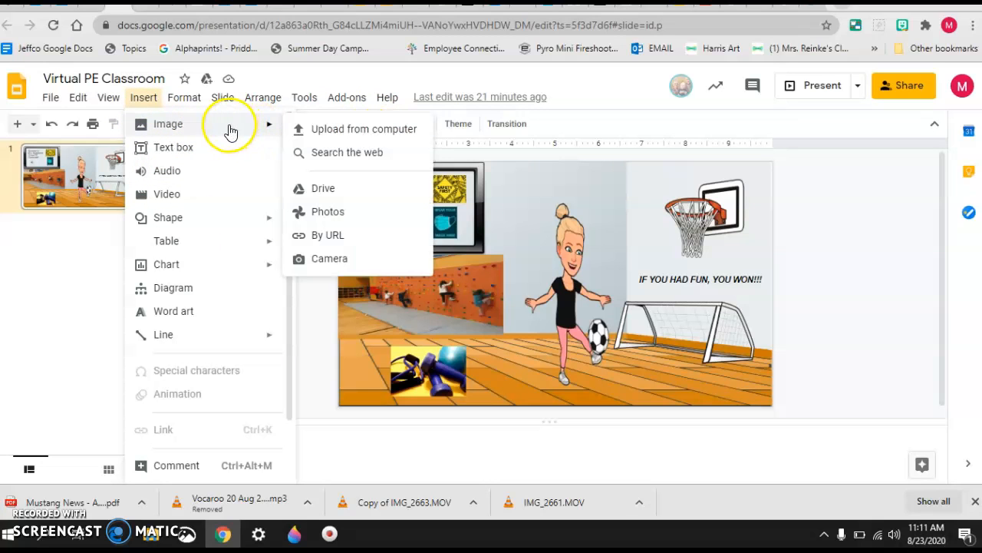
click(337, 132)
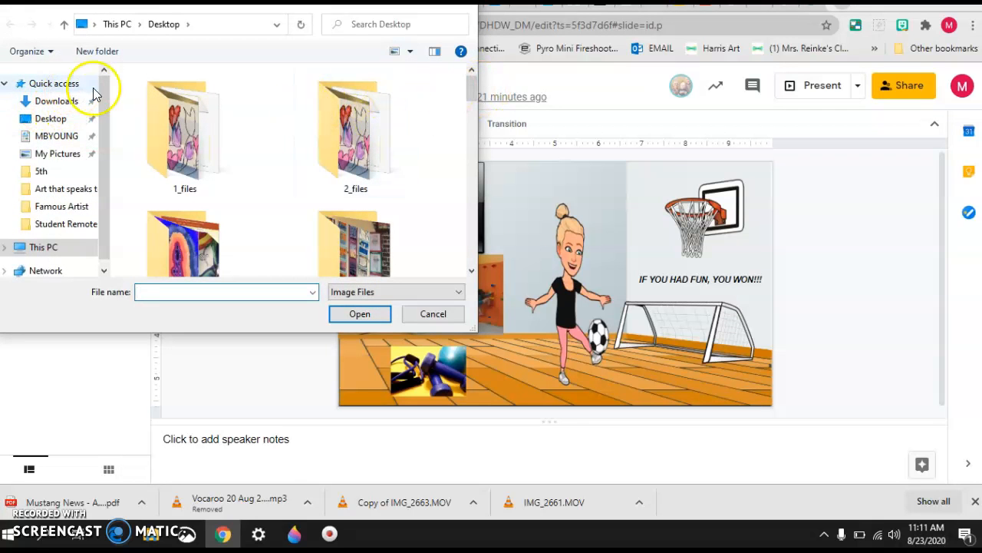
click(54, 119)
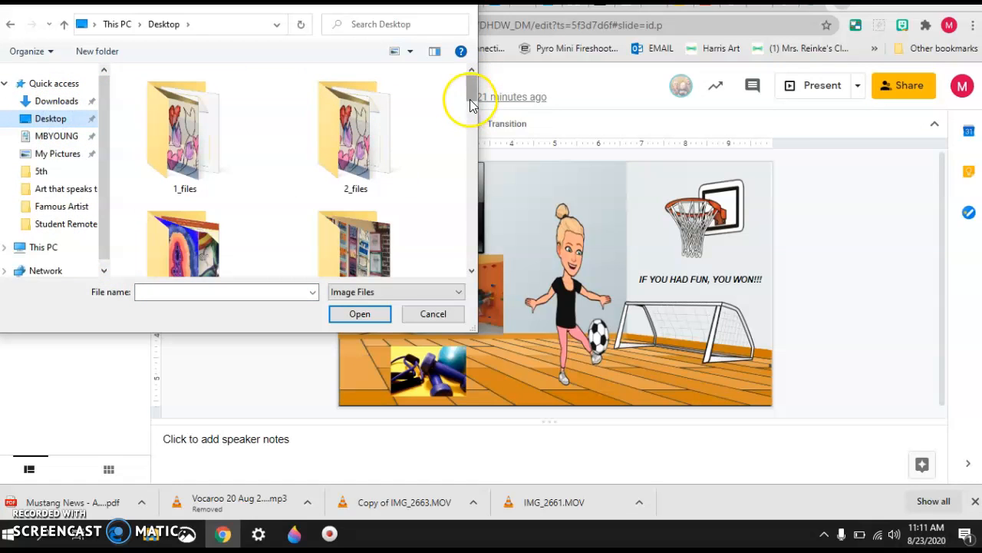
drag(470, 93, 488, 223)
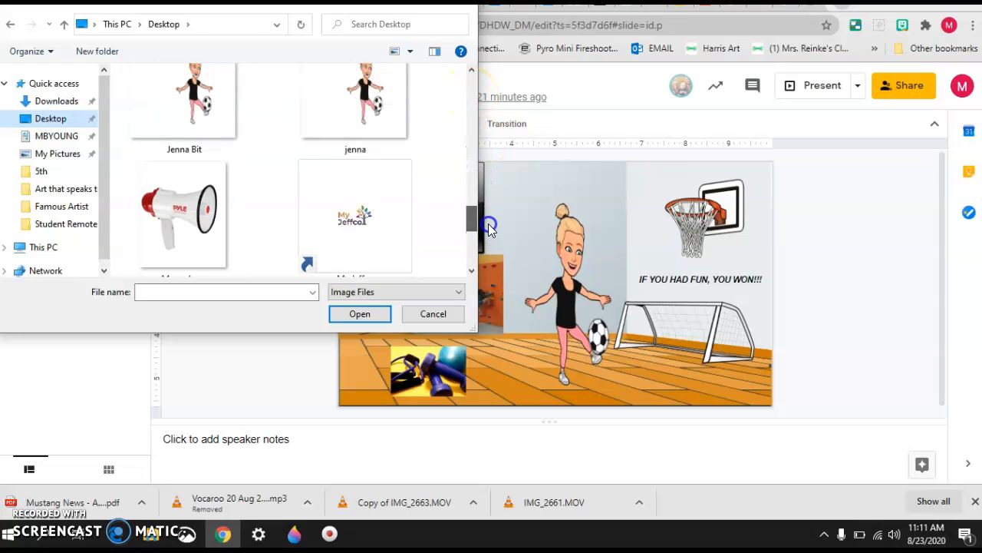
click(190, 218)
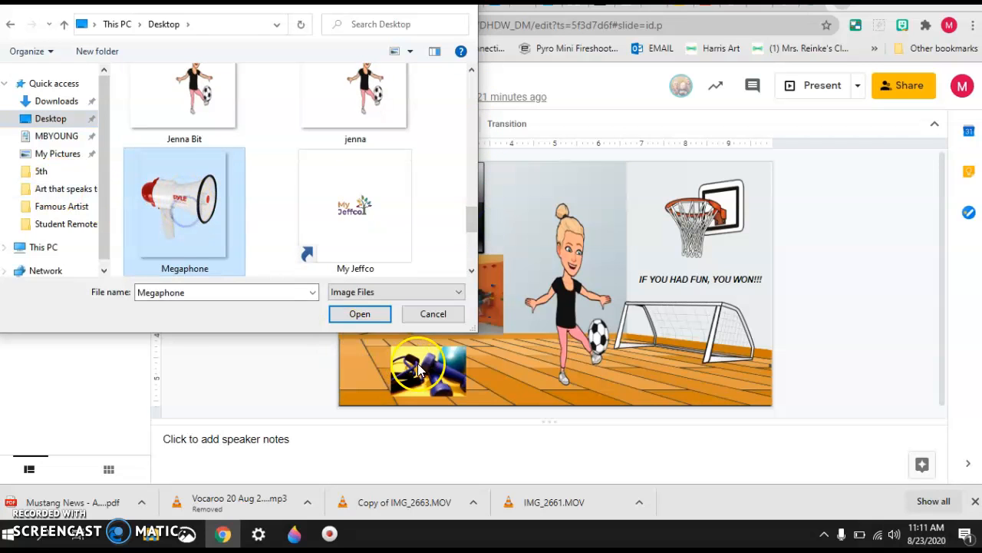
click(361, 314)
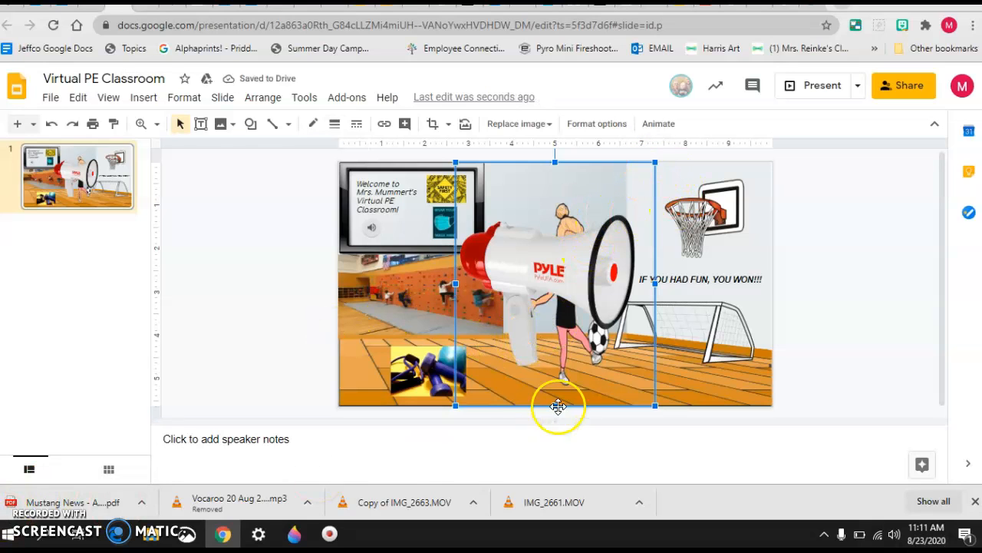
Shrink the megaphone image and place it on the gym floor in front of the soccer goal
drag(656, 405, 541, 308)
drag(700, 396, 519, 360)
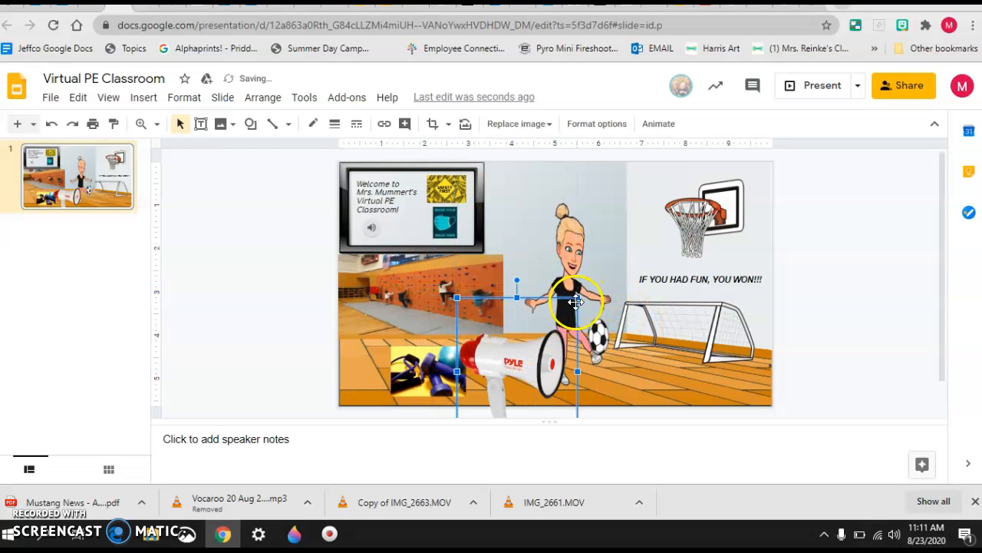
drag(547, 320, 523, 364)
drag(483, 404, 658, 373)
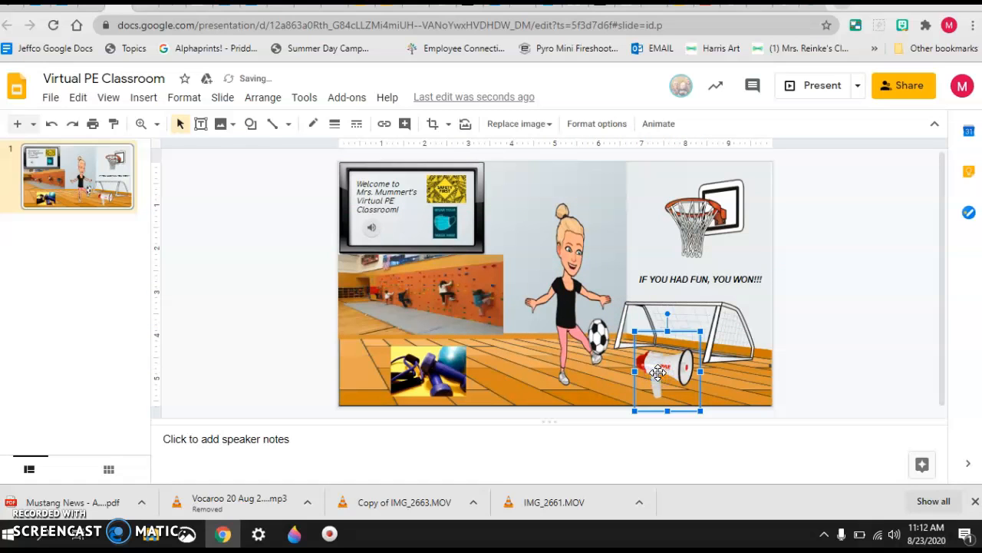